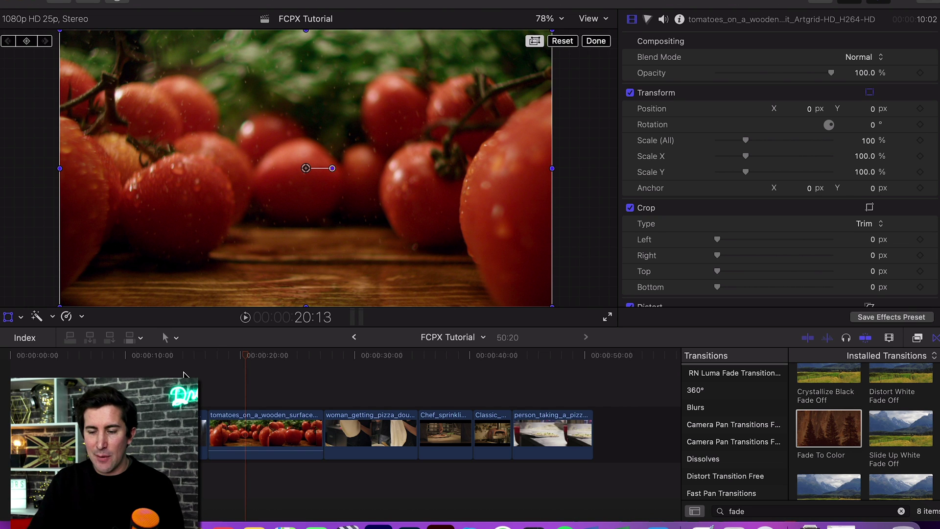
Search Artgrid stock footage for 'sunset' clips
{"action": "left_click_drag", "start_coordinate": [267, 357], "coordinate": [390, 358]}
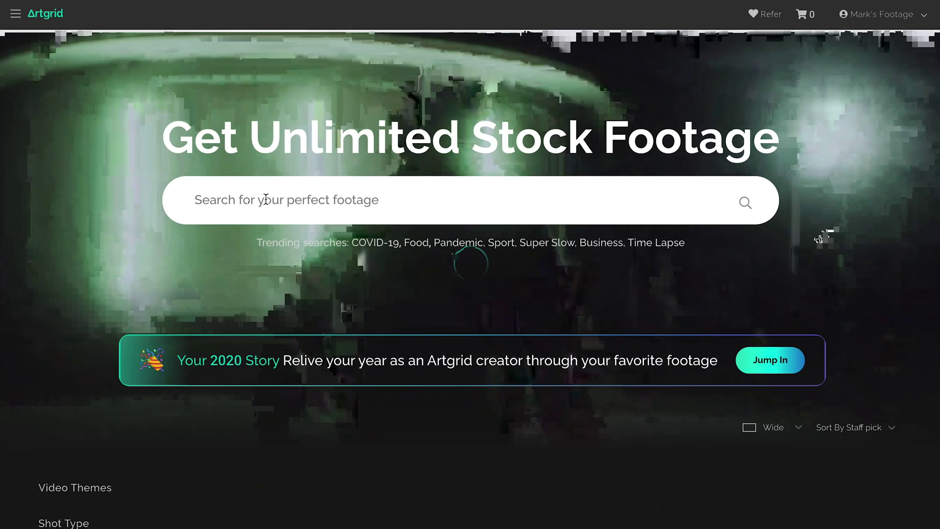
{"action": "left_click", "coordinate": [265, 200]}
{"action": "type", "text": "s"}
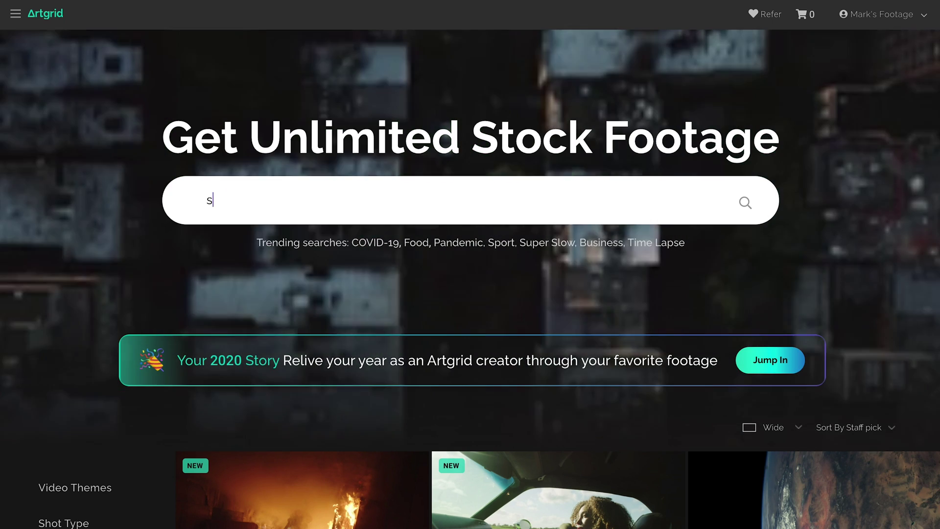
{"action": "type", "text": "unset"}
{"action": "key", "text": "Return"}
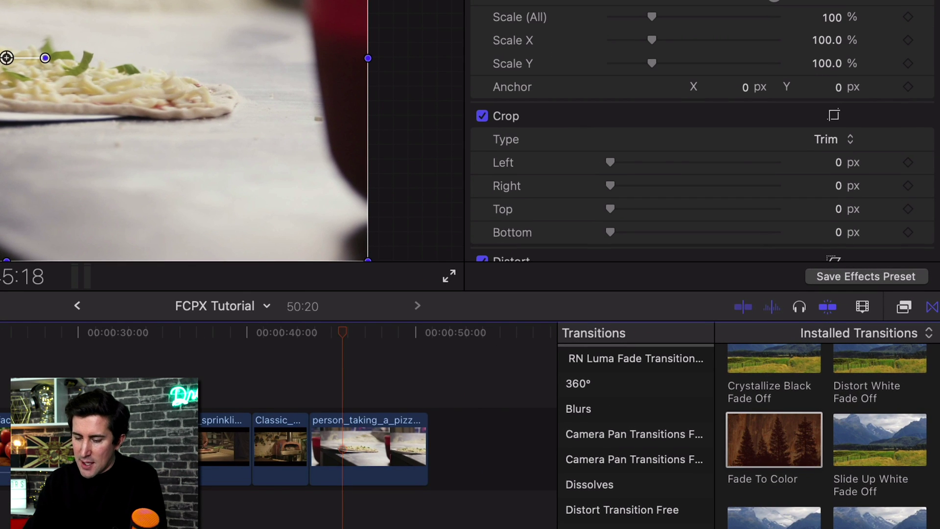
Add a Cross Dissolve to the end of the last pizza clip and preview it
{"action": "scroll", "coordinate": [827, 436], "scroll_direction": "down", "scroll_amount": 10}
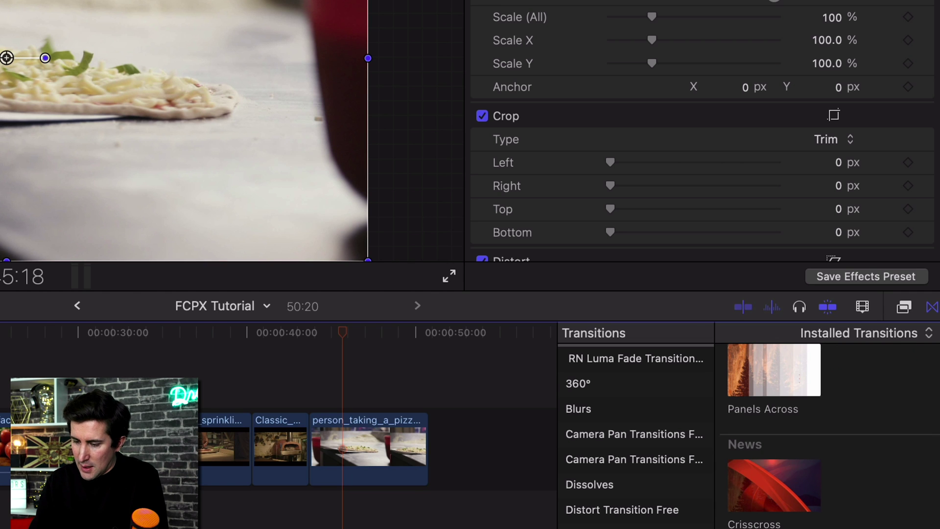
{"action": "scroll", "coordinate": [798, 471], "scroll_direction": "up", "scroll_amount": 10}
{"action": "left_click", "coordinate": [782, 397]}
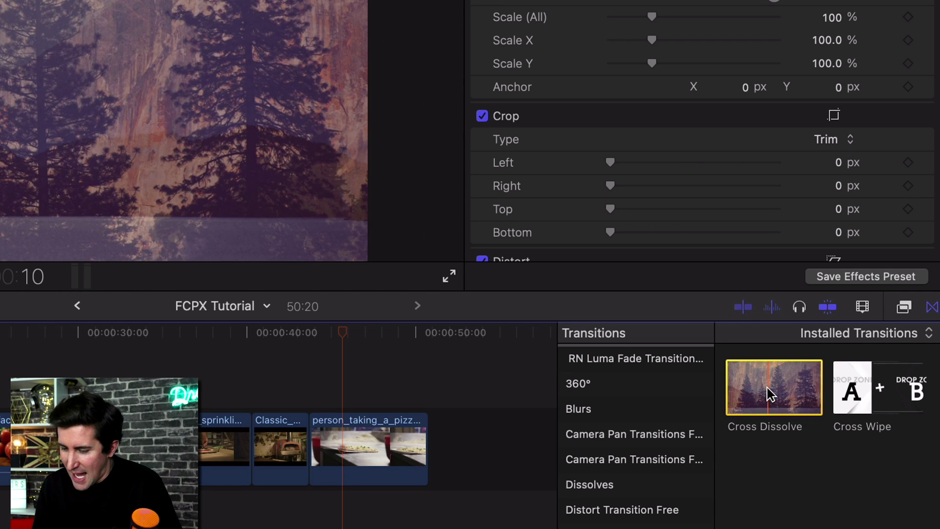
{"action": "left_click_drag", "start_coordinate": [770, 394], "coordinate": [422, 443]}
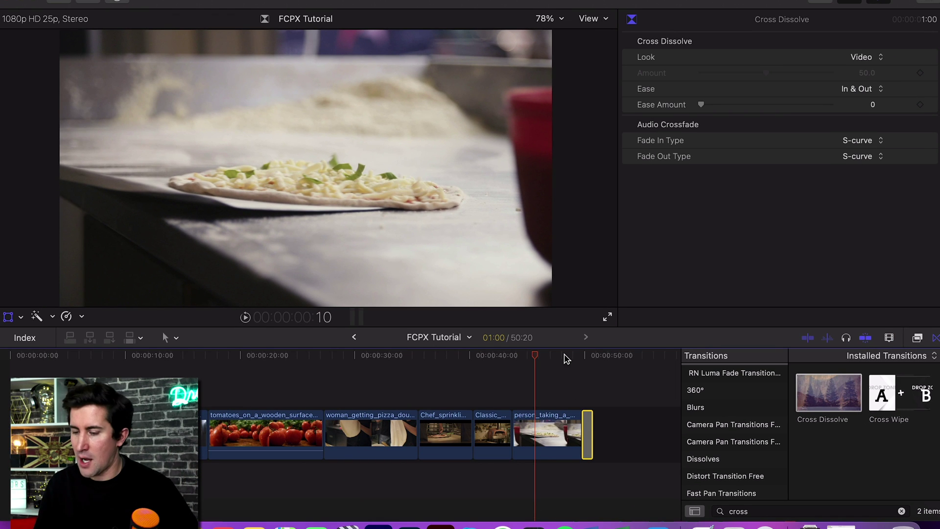
{"action": "key", "text": "space"}
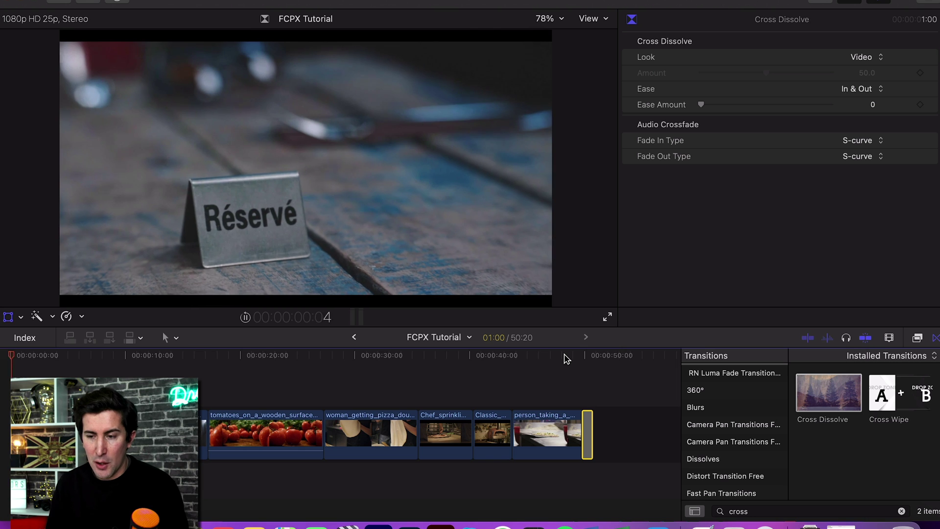
{"action": "key", "text": "space"}
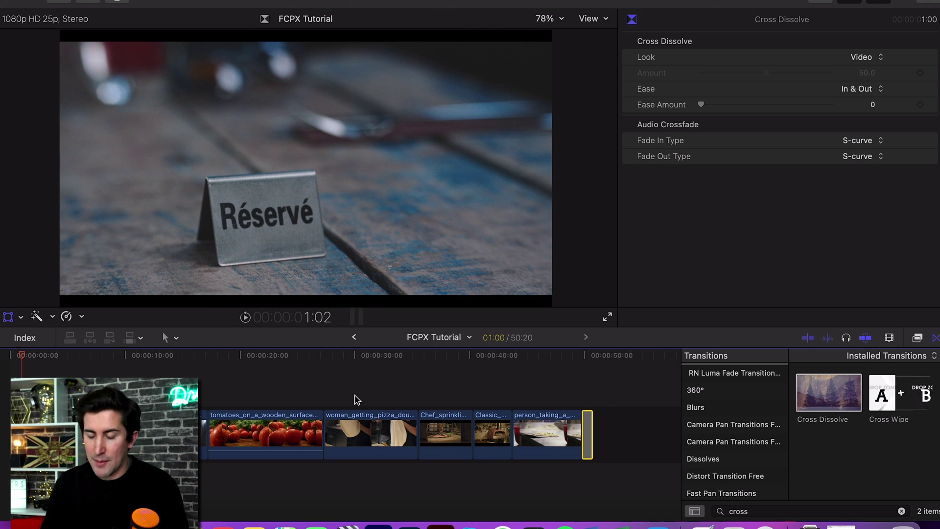
Replay the ending, then delete the Cross Dissolve from the timeline's end
{"action": "left_click", "coordinate": [581, 365]}
{"action": "key", "text": "space"}
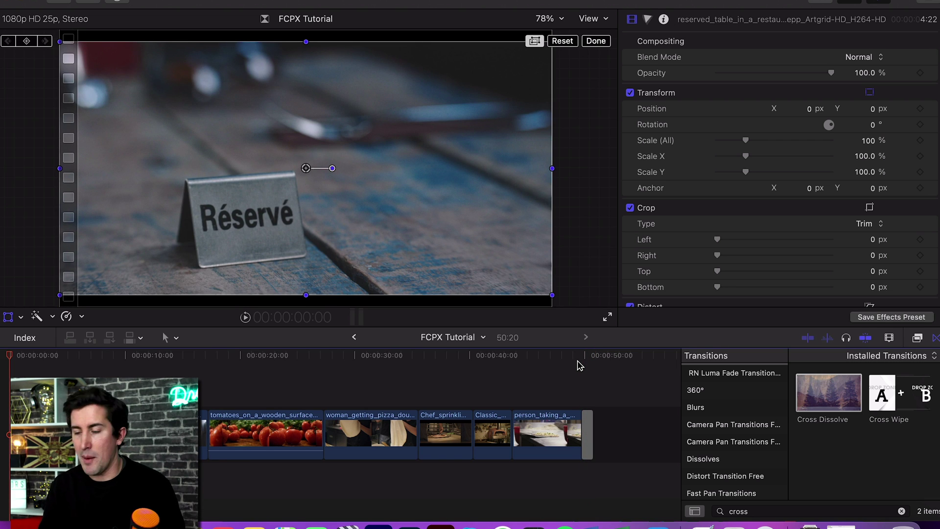
{"action": "left_click", "coordinate": [587, 424]}
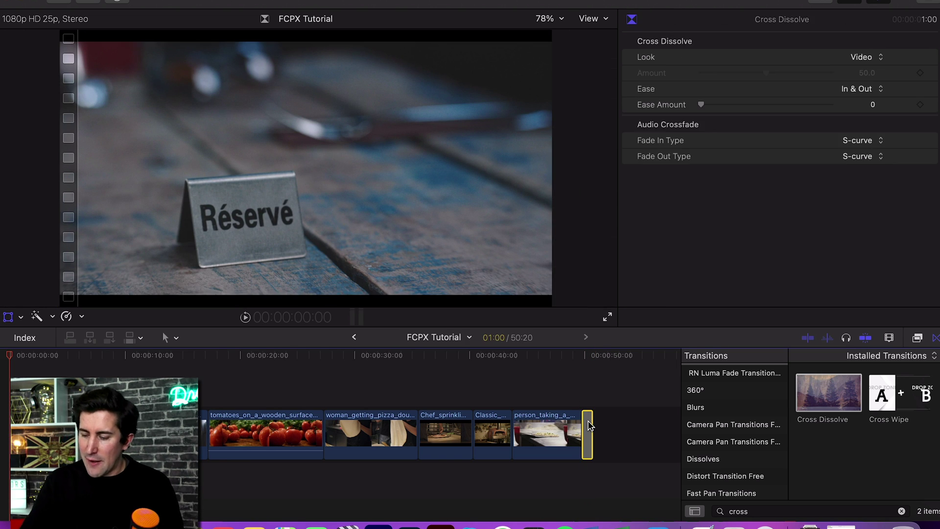
{"action": "key", "text": "Delete"}
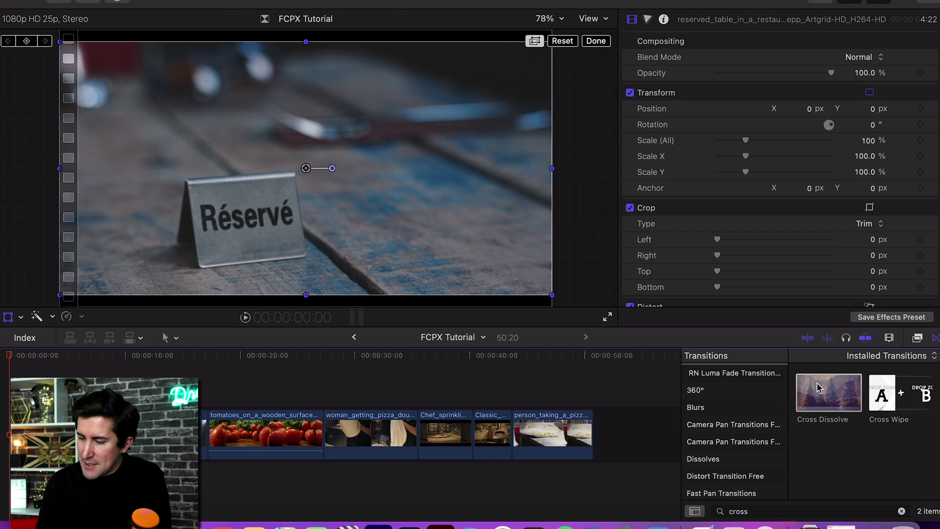
Add a Cross Dissolve between the pizza-oven and pizza clips, preview it, then delete it
{"action": "left_click_drag", "start_coordinate": [817, 387], "coordinate": [510, 430]}
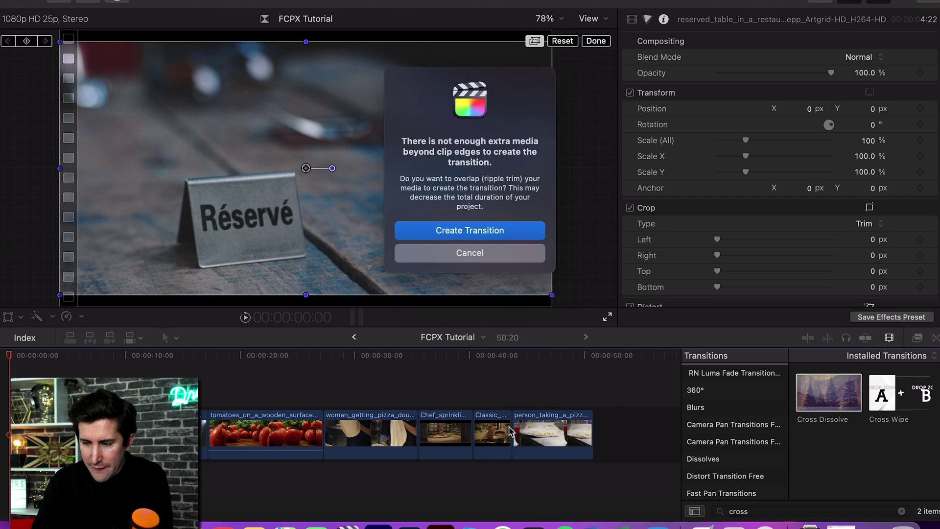
{"action": "left_click", "coordinate": [505, 235]}
{"action": "left_click", "coordinate": [494, 361]}
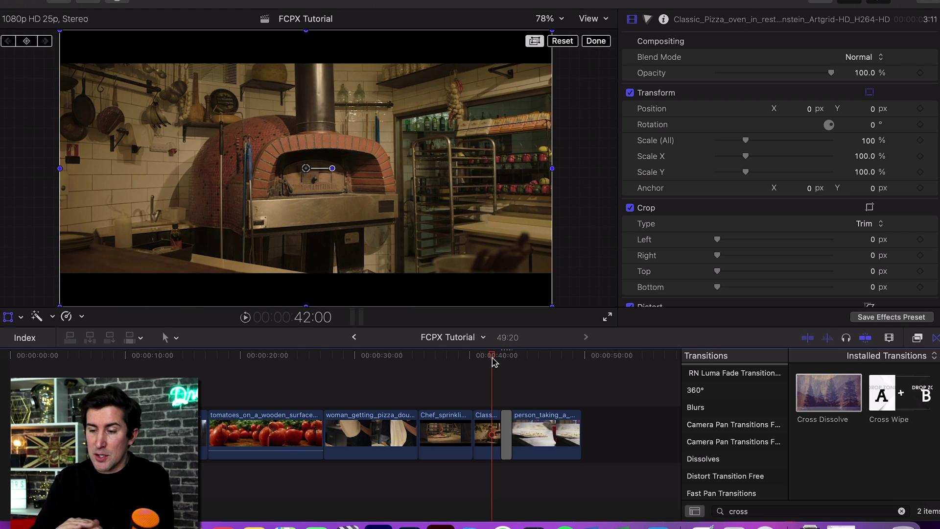
{"action": "key", "text": "space"}
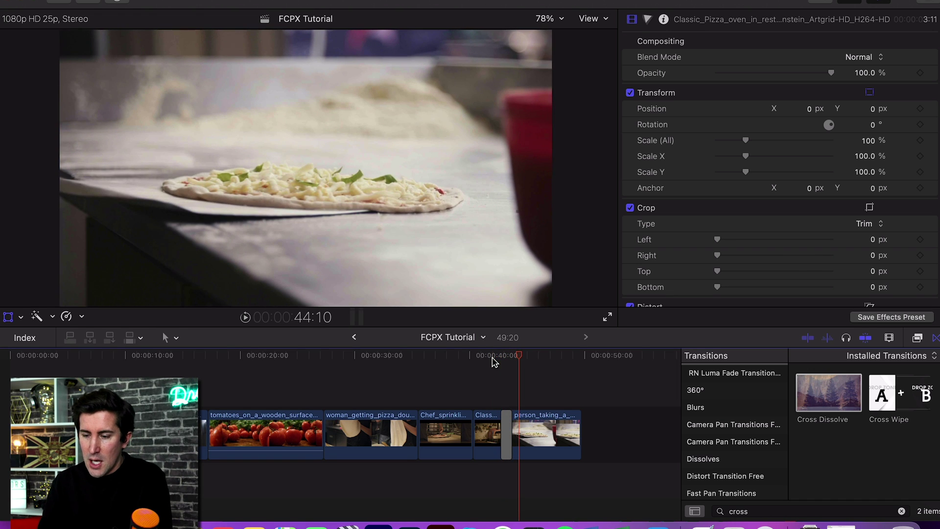
{"action": "left_click", "coordinate": [507, 434]}
{"action": "key", "text": "Delete"}
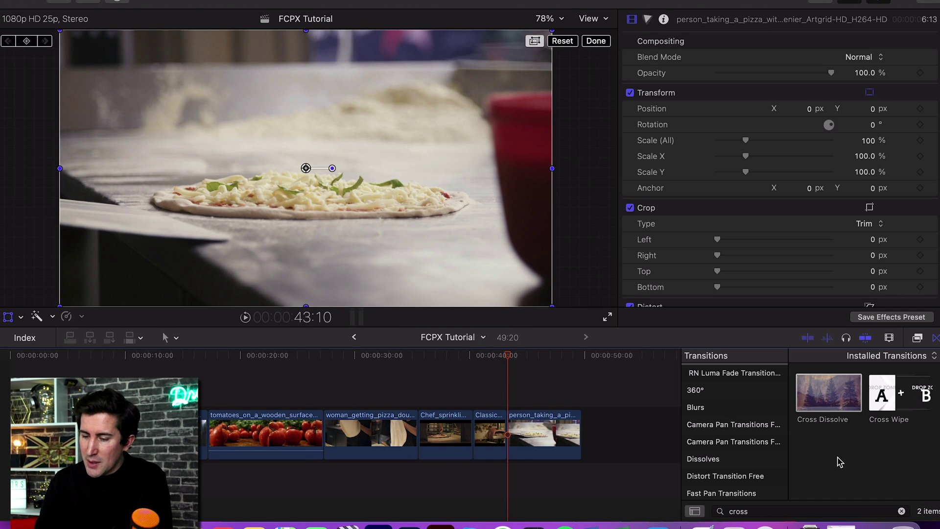
Search transitions for 'fade' and place Fade To Color between the pizza-oven and pizza clips, previewing the dip to black
{"action": "double_click", "coordinate": [771, 509]}
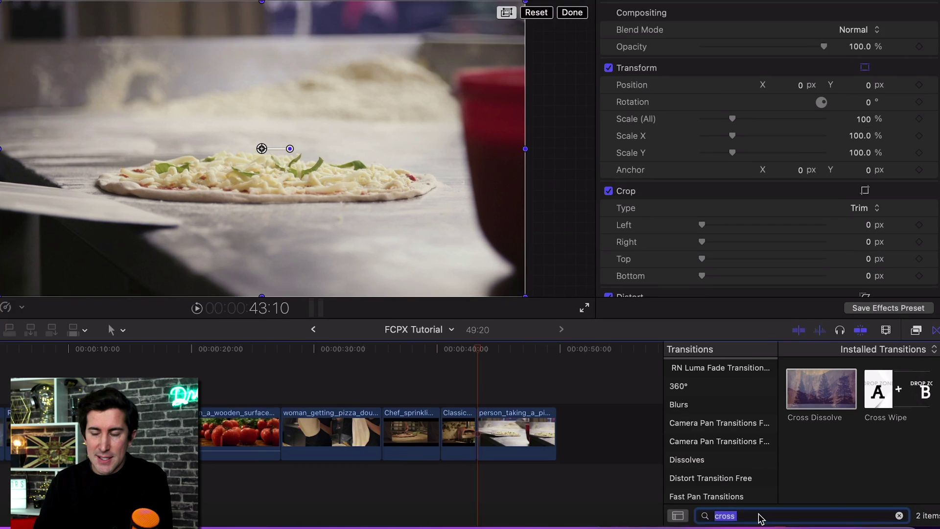
{"action": "type", "text": "fade"}
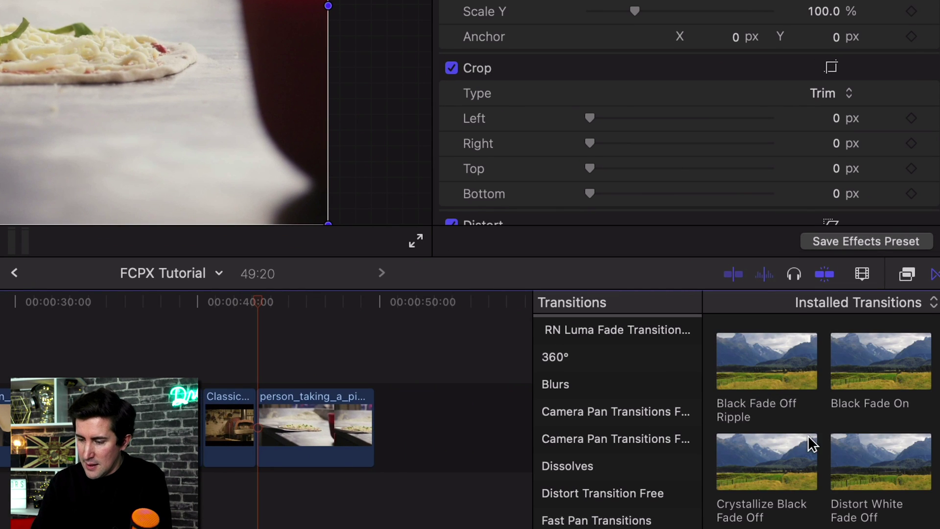
{"action": "scroll", "coordinate": [808, 435], "scroll_direction": "down", "scroll_amount": 4}
{"action": "left_click", "coordinate": [771, 417]}
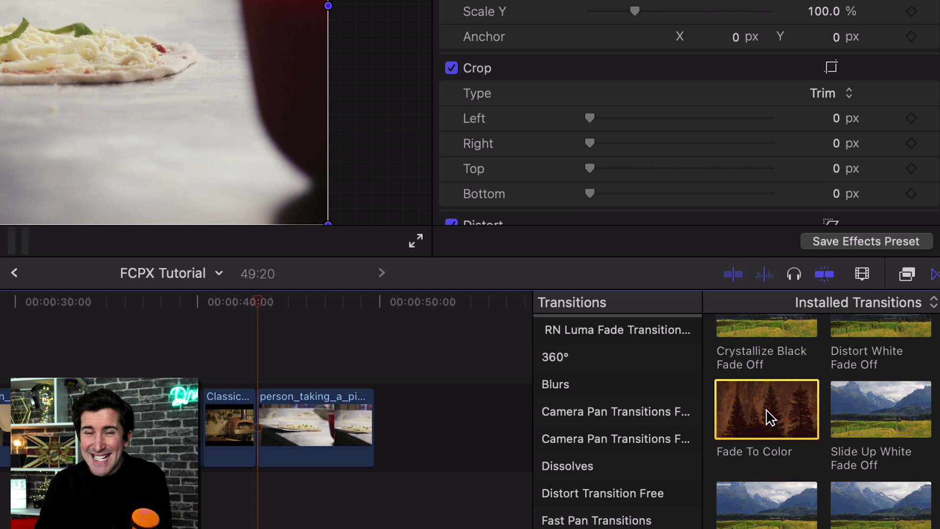
{"action": "left_click_drag", "start_coordinate": [770, 417], "coordinate": [250, 422]}
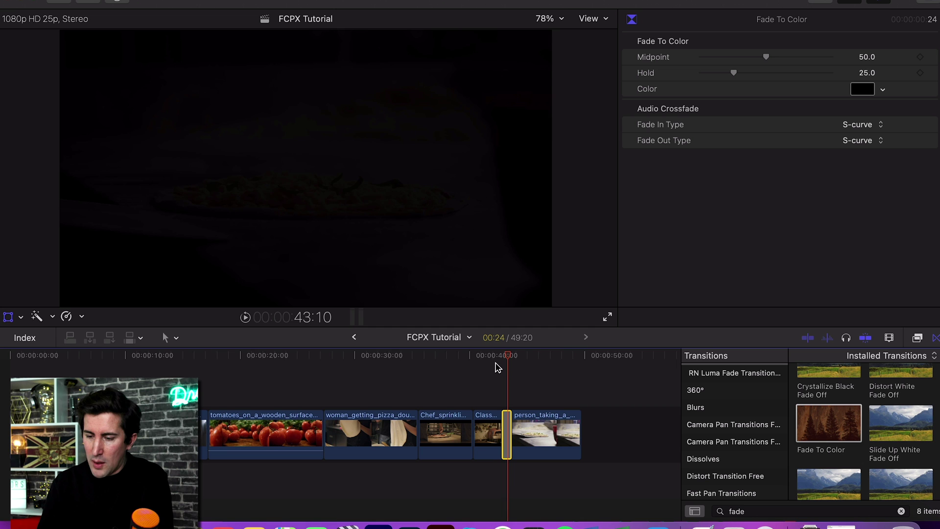
{"action": "left_click", "coordinate": [492, 359]}
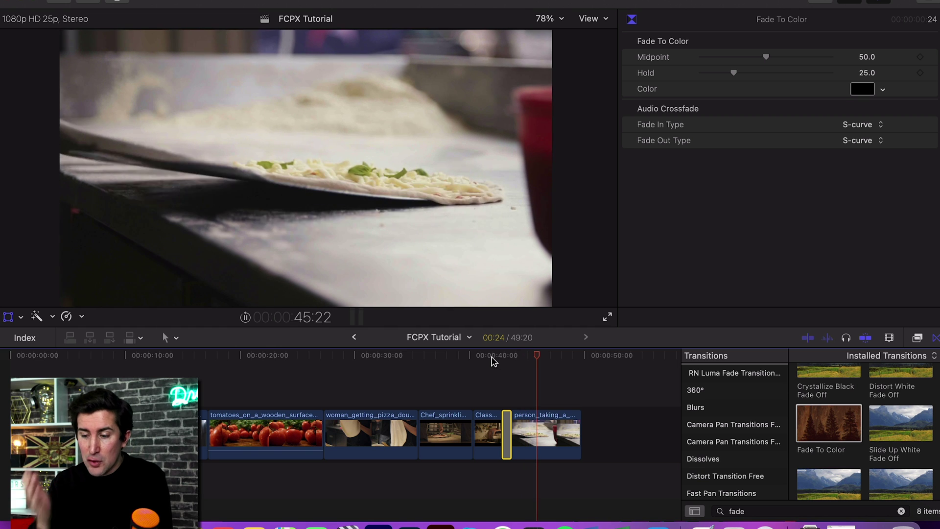
{"action": "key", "text": "space"}
{"action": "left_click", "coordinate": [502, 359]}
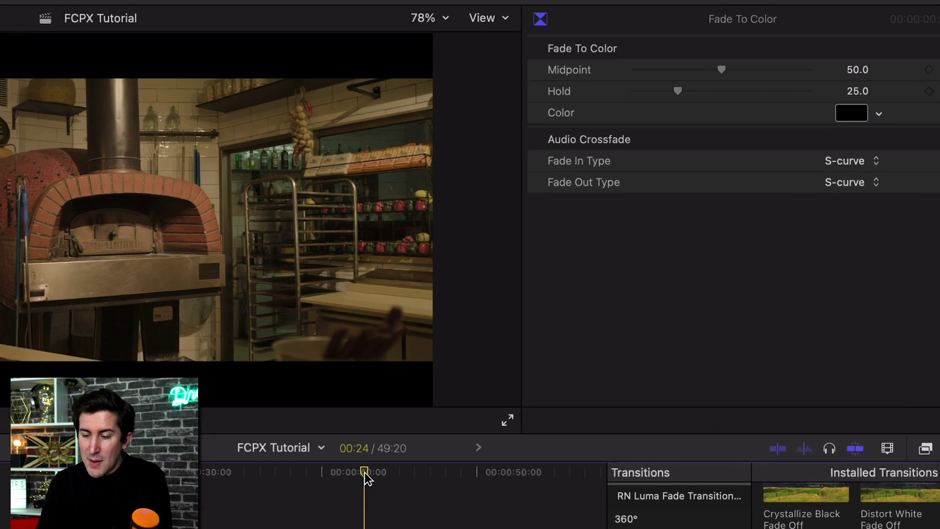
Change the Fade To Color colour to Tangerine orange, then delete the transition
{"action": "key", "text": "space"}
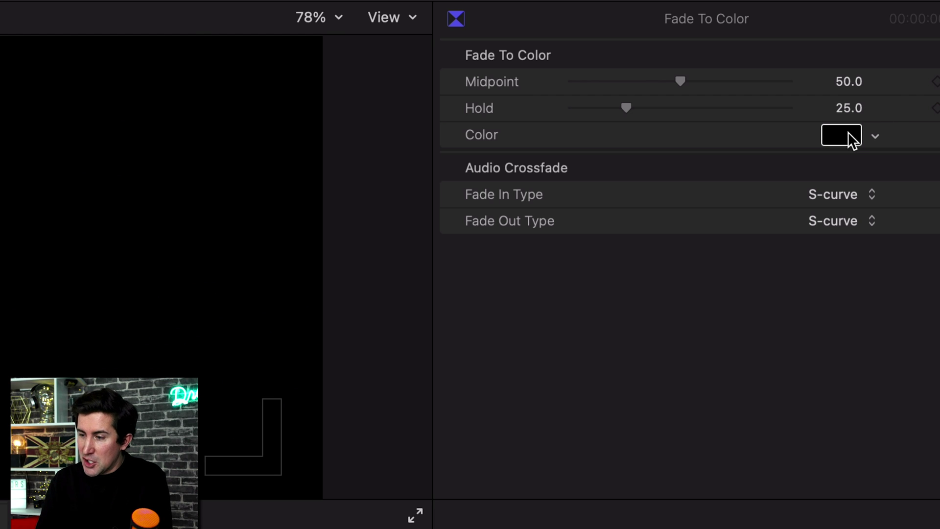
{"action": "left_click", "coordinate": [138, 350]}
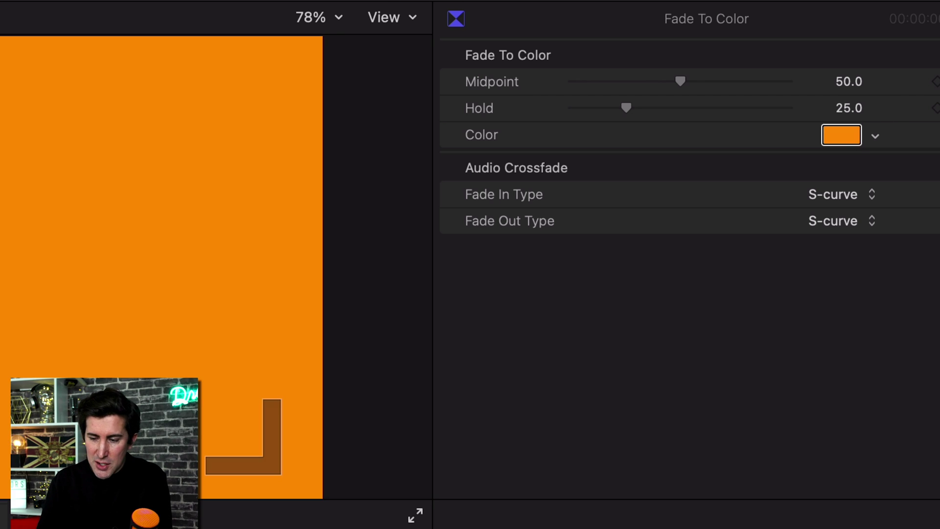
{"action": "left_click", "coordinate": [494, 356]}
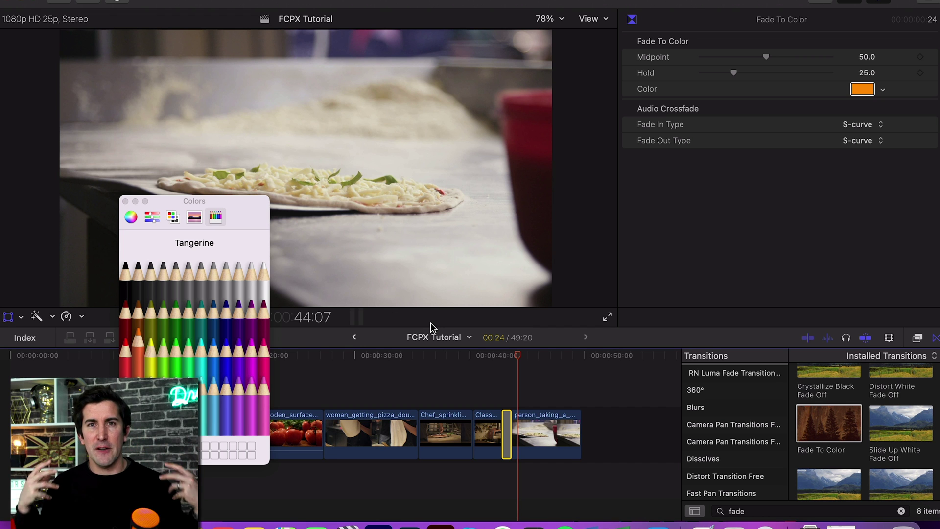
{"action": "left_click", "coordinate": [126, 202]}
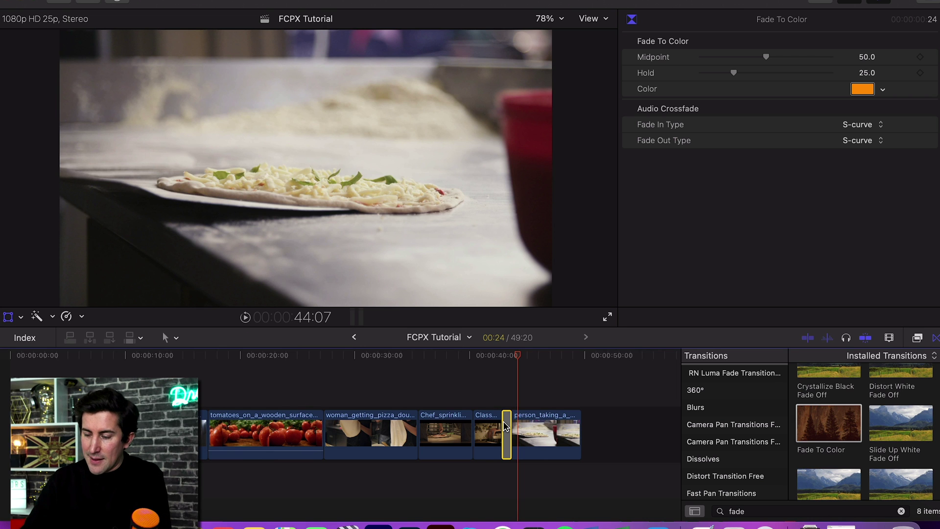
{"action": "key", "text": "Delete"}
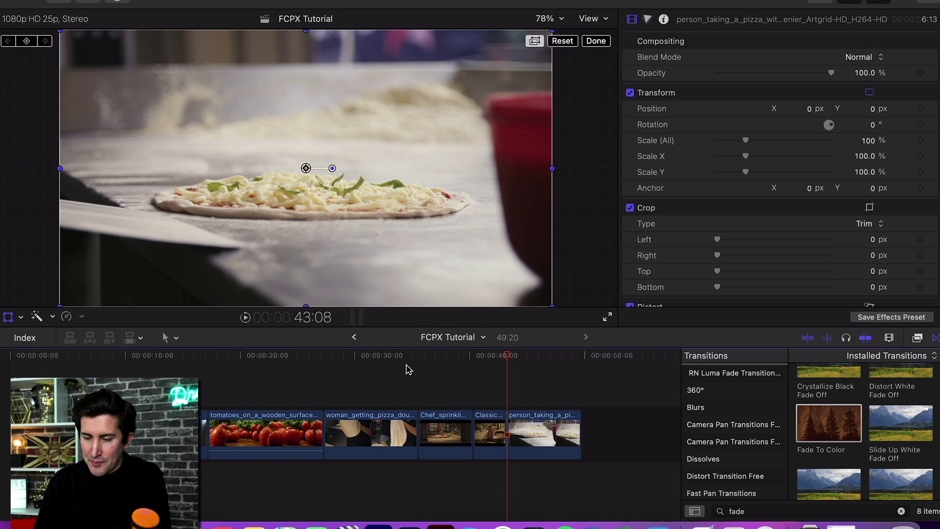
Insert a Gap clip at the start of the chef clip via Edit > Insert Generator
{"action": "left_click", "coordinate": [418, 355]}
{"action": "left_click", "coordinate": [135, 1]}
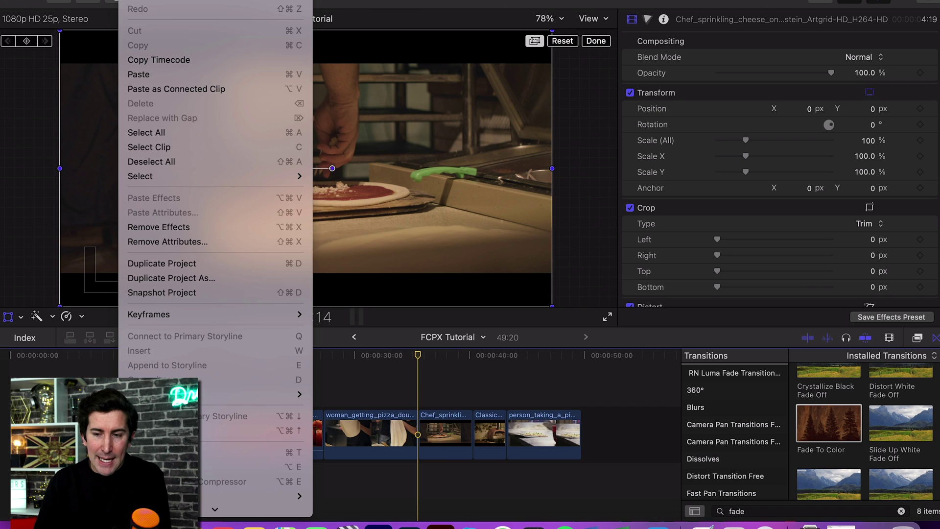
{"action": "scroll", "coordinate": [231, 451], "scroll_direction": "down", "scroll_amount": 3}
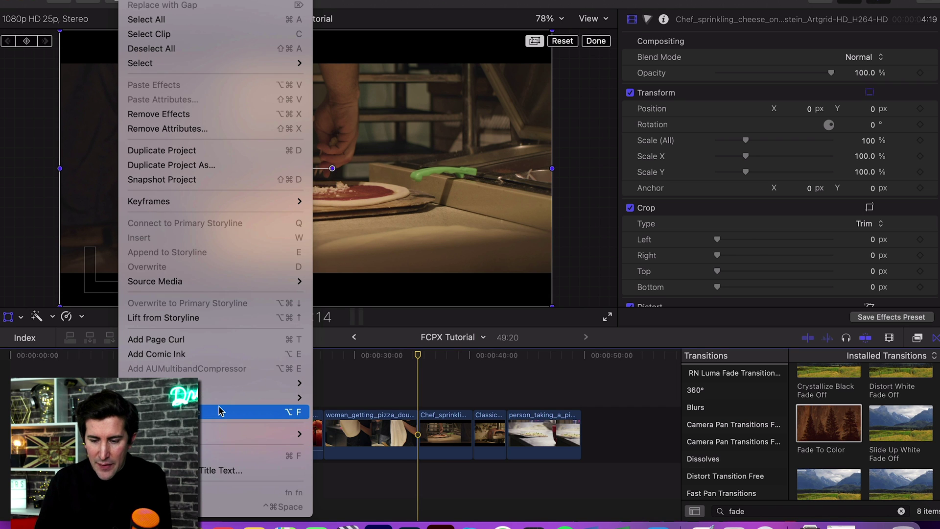
{"action": "mouse_move", "coordinate": [236, 403]}
{"action": "left_click", "coordinate": [325, 411]}
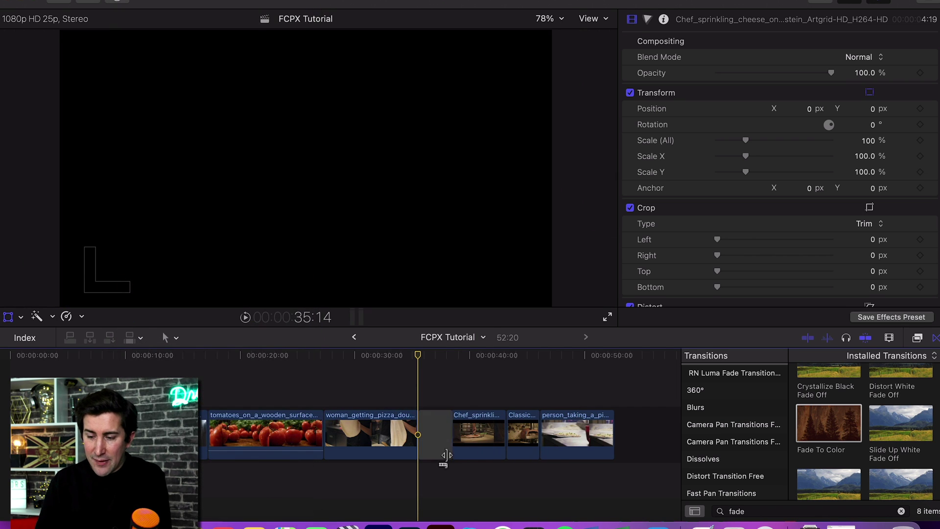
{"action": "left_click", "coordinate": [425, 356]}
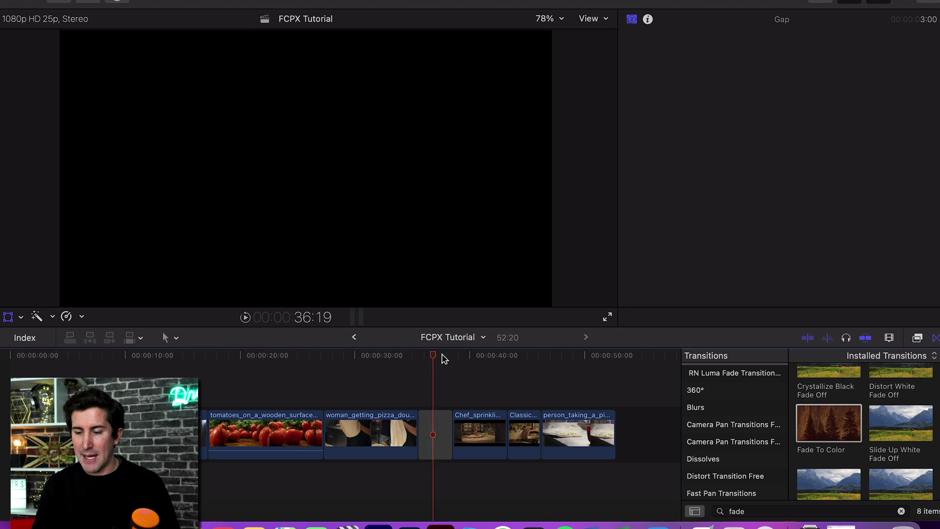
{"action": "left_click_drag", "start_coordinate": [444, 359], "coordinate": [413, 358]}
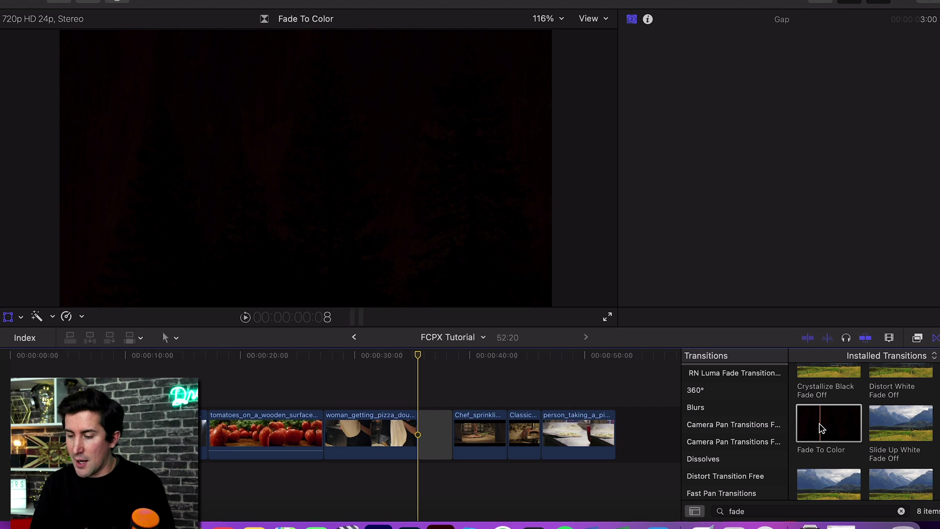
Add Fade To Color at the gap's start, preview it, and lengthen the gap clip
{"action": "left_click_drag", "start_coordinate": [822, 429], "coordinate": [416, 433]}
{"action": "left_click", "coordinate": [410, 359]}
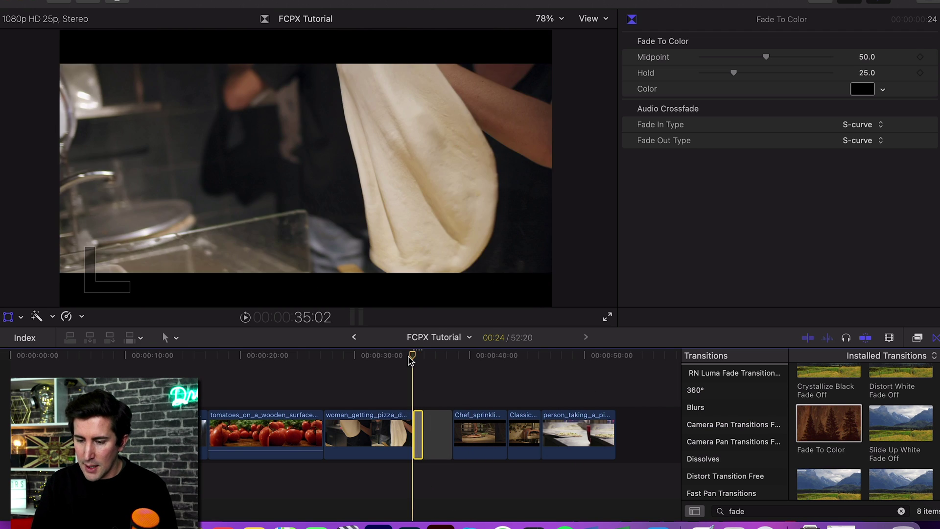
{"action": "key", "text": "space"}
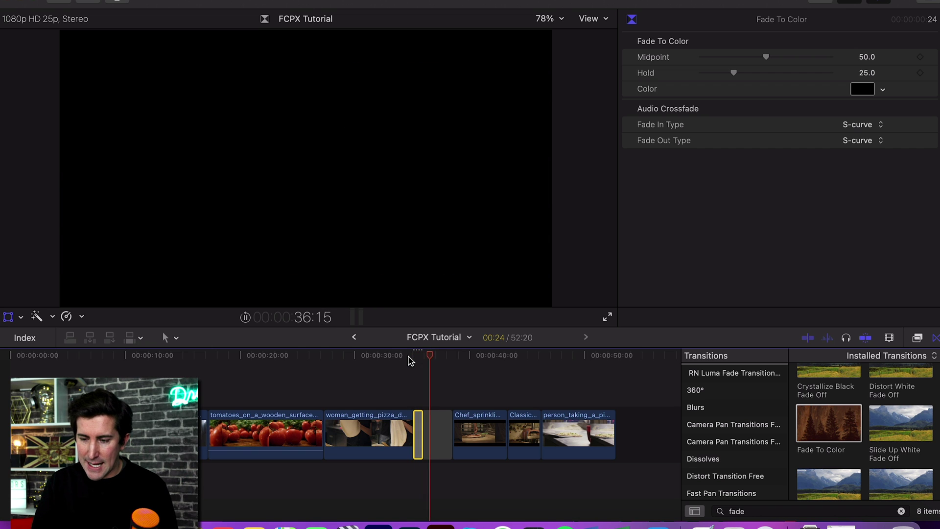
{"action": "left_click", "coordinate": [442, 427]}
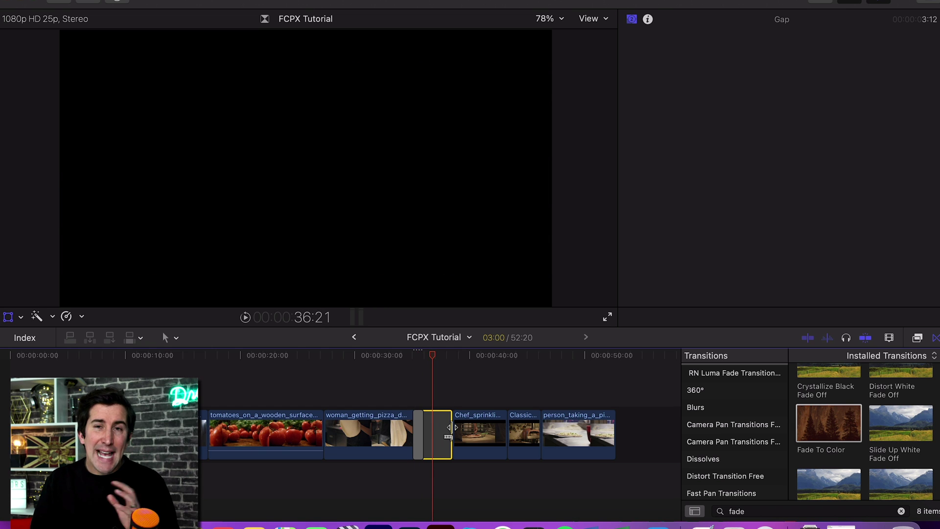
{"action": "mouse_move", "coordinate": [449, 428]}
{"action": "left_mouse_down"}
{"action": "mouse_move", "coordinate": [522, 427]}
{"action": "mouse_move", "coordinate": [430, 425]}
{"action": "mouse_move", "coordinate": [475, 426]}
{"action": "mouse_move", "coordinate": [438, 422]}
{"action": "left_mouse_up"}
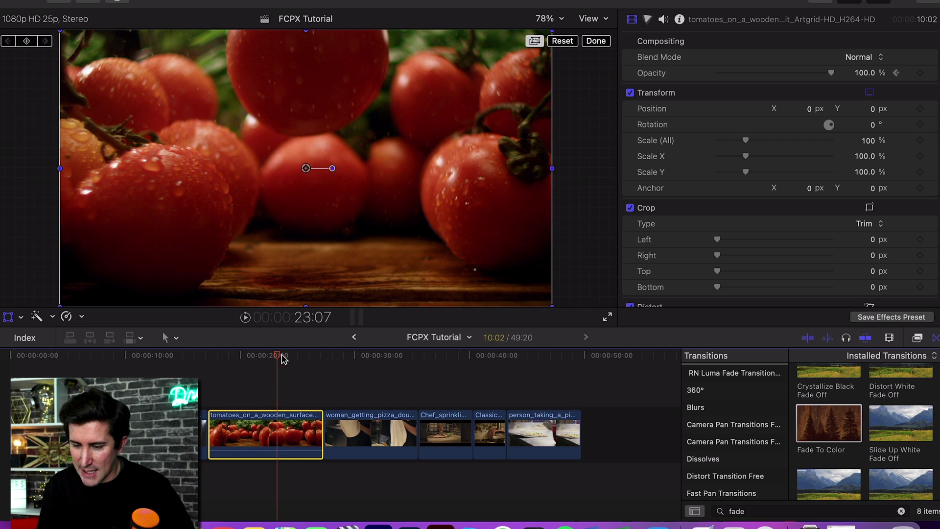
Keyframe the tomatoes clip's Opacity from 100% down to 0% at its end
{"action": "mouse_move", "coordinate": [282, 359]}
{"action": "left_mouse_down"}
{"action": "mouse_move", "coordinate": [317, 359]}
{"action": "mouse_move", "coordinate": [226, 359]}
{"action": "mouse_move", "coordinate": [264, 359]}
{"action": "left_mouse_up"}
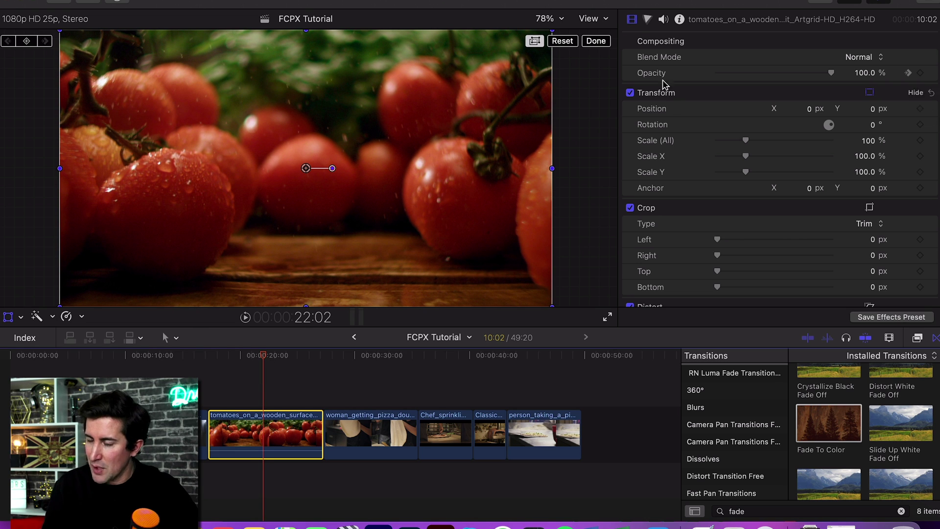
{"action": "left_click", "coordinate": [648, 19]}
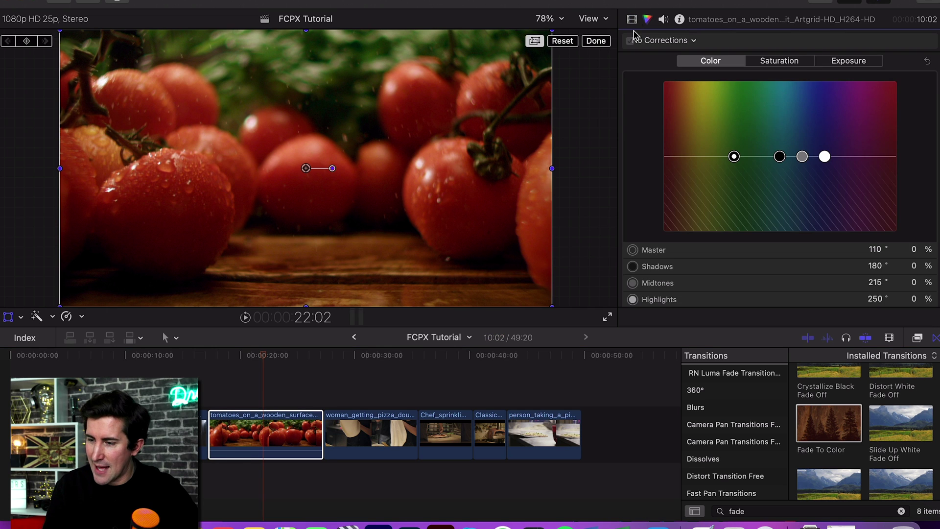
{"action": "left_click", "coordinate": [632, 20]}
{"action": "left_click", "coordinate": [267, 422]}
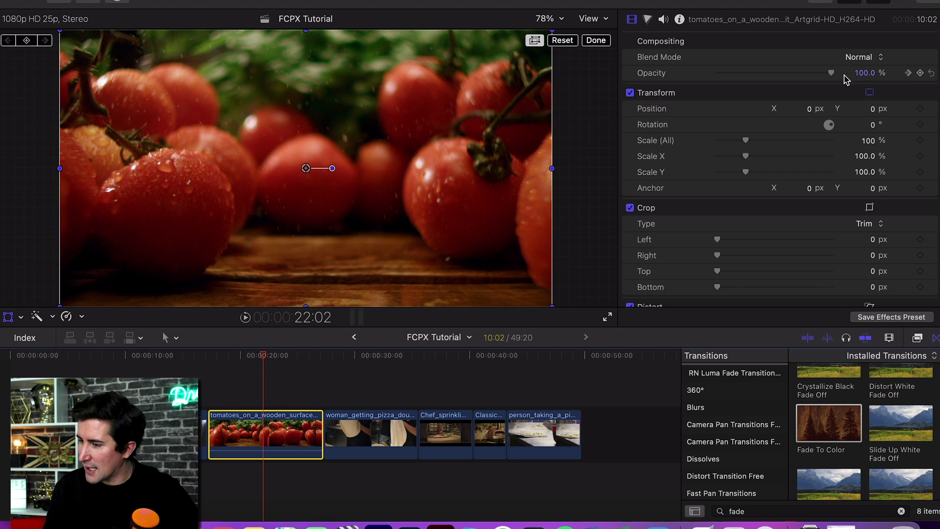
{"action": "left_click_drag", "start_coordinate": [781, 80], "coordinate": [851, 77]}
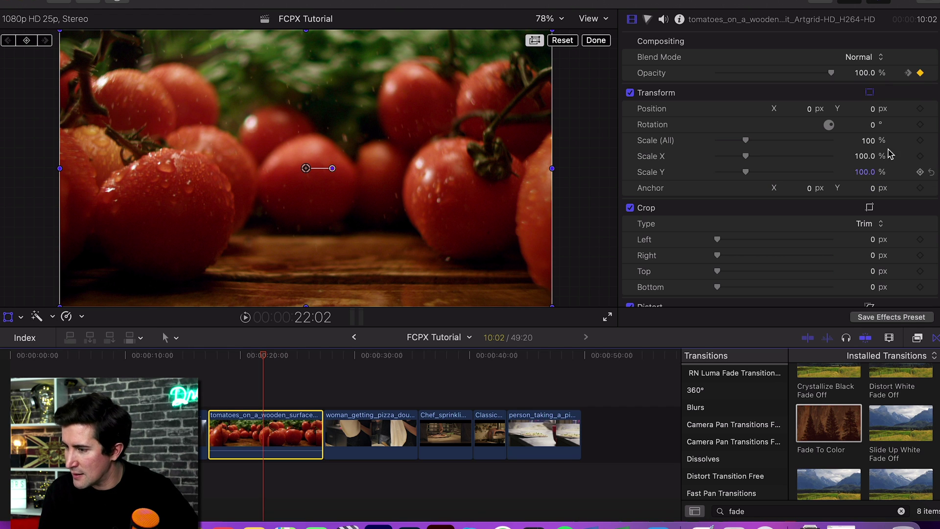
{"action": "left_click_drag", "start_coordinate": [263, 359], "coordinate": [323, 359]}
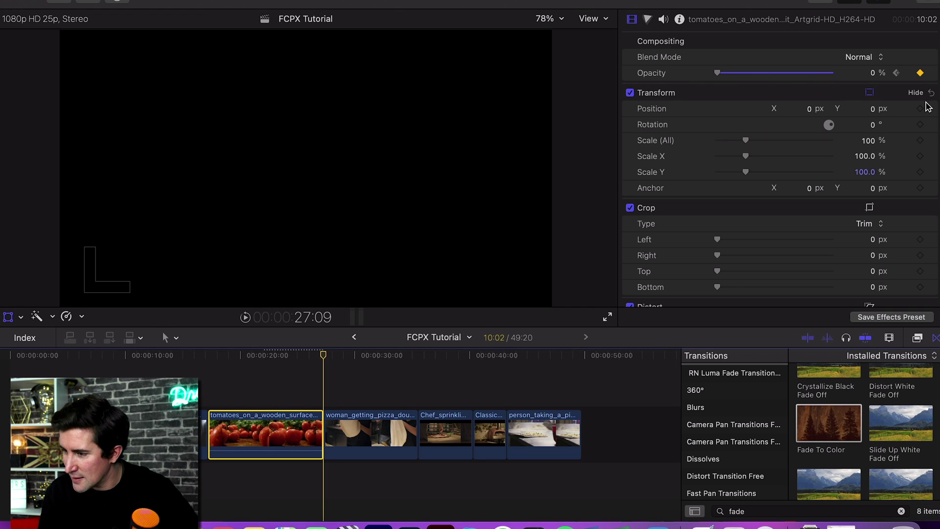
{"action": "left_click_drag", "start_coordinate": [323, 359], "coordinate": [226, 361]}
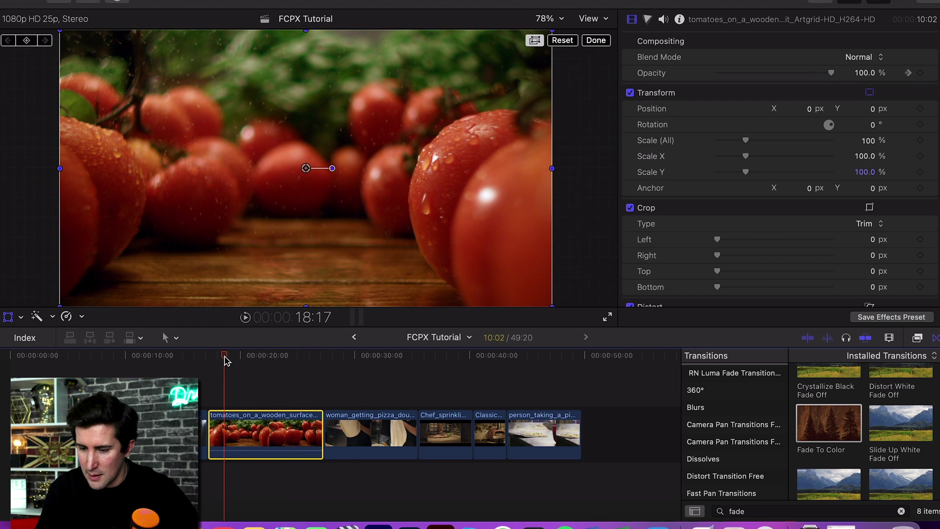
{"action": "key", "text": "space"}
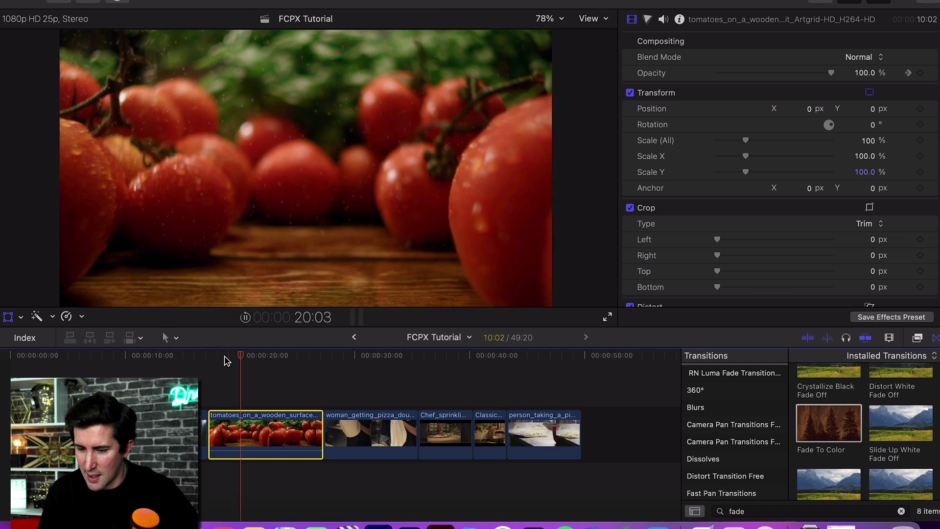